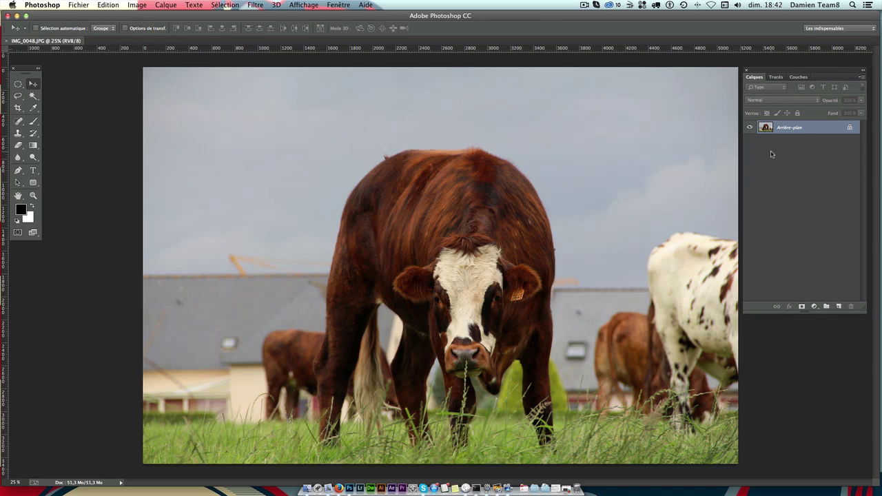
- Apply Levels to the cow photo with input values 16, 1.26 and 219
click(256, 5)
click(261, 7)
key(ctrl+l)
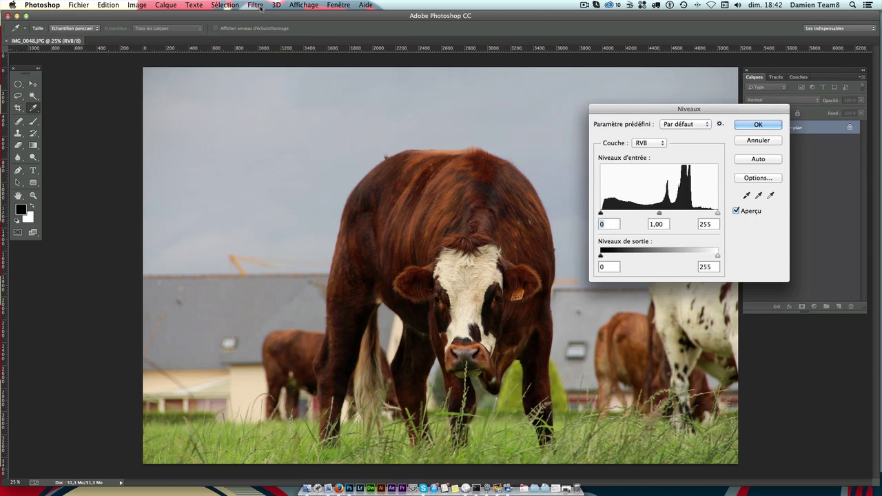
mouse_move(676, 110)
mouse_down()
mouse_move(701, 183)
mouse_move(689, 165)
mouse_up()
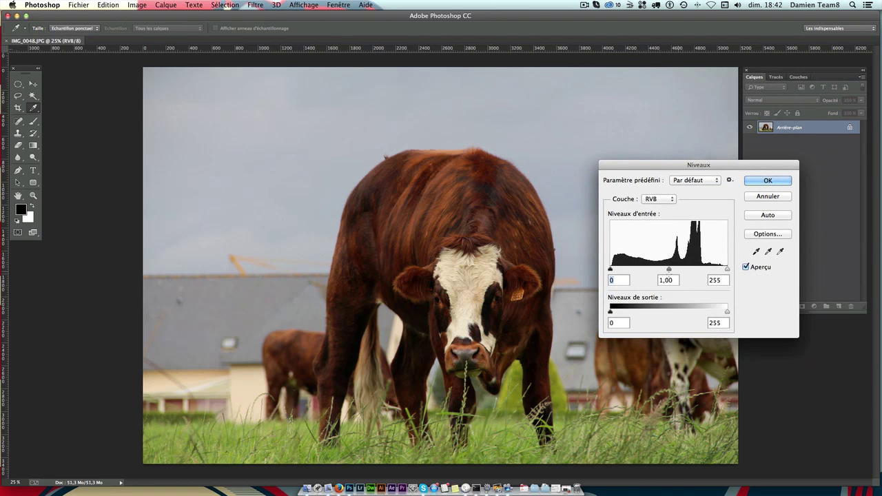
drag(611, 268, 615, 270)
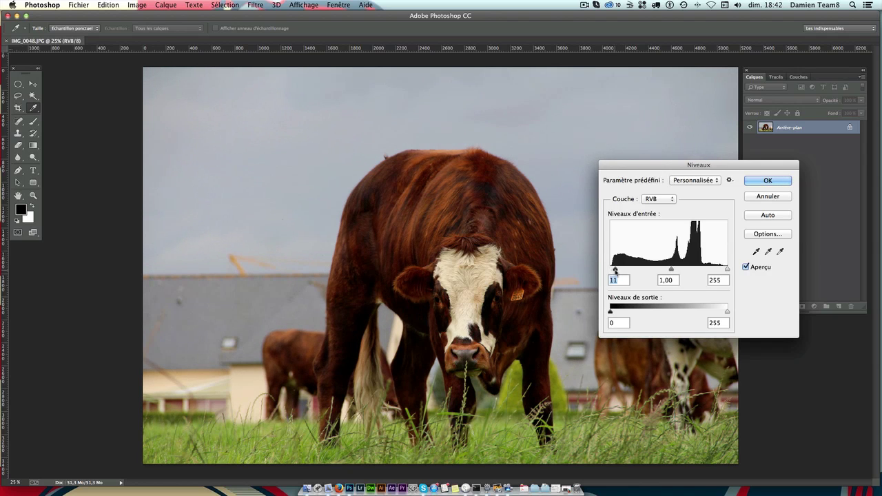
drag(727, 269, 711, 272)
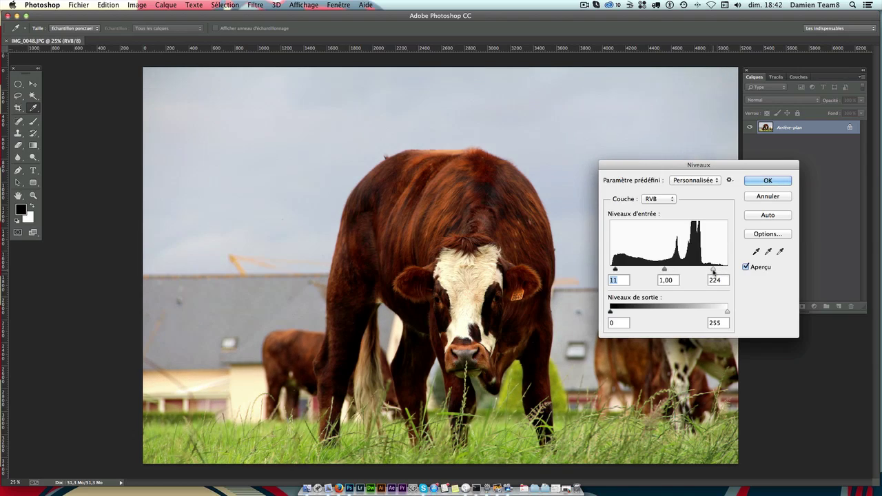
mouse_move(711, 271)
mouse_down()
mouse_move(695, 270)
mouse_move(726, 272)
mouse_move(617, 270)
mouse_up()
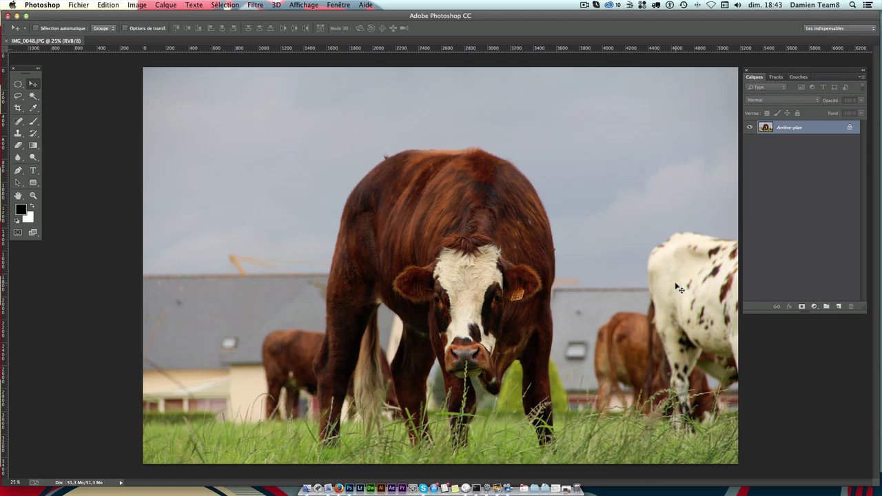
- Compare the levels edit, then set the Lens Correction custom vignette amount to -90
key(super+z)
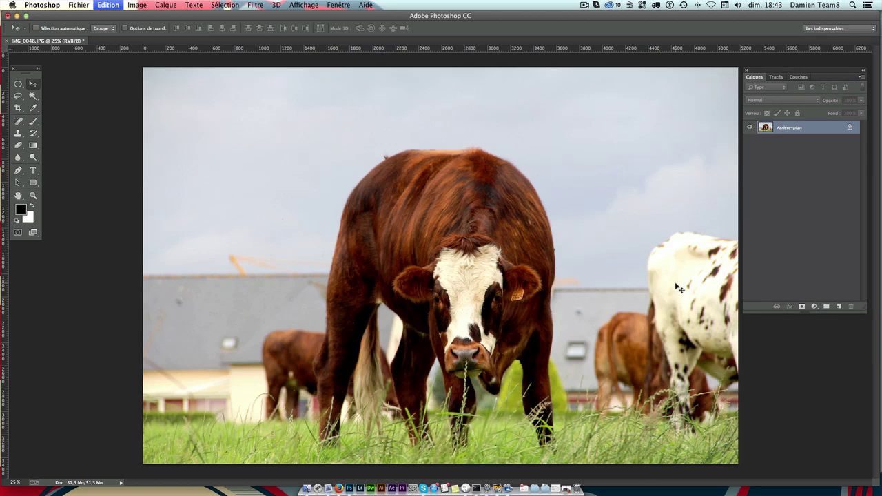
key(super+z)
key(super+z)
key(super+z)
key(super+z)
click(254, 5)
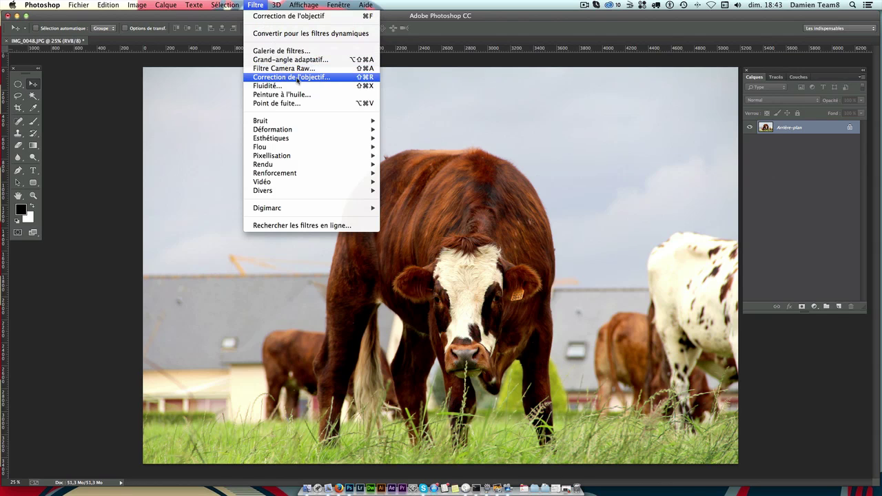
click(269, 77)
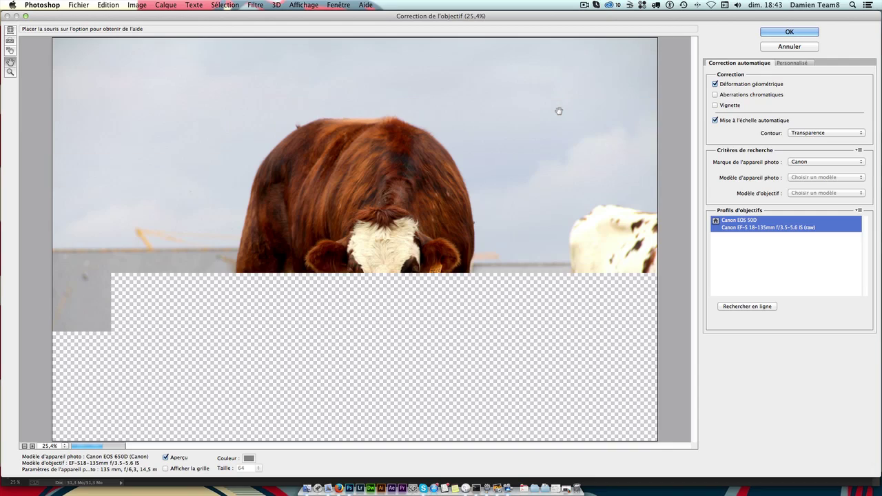
click(792, 65)
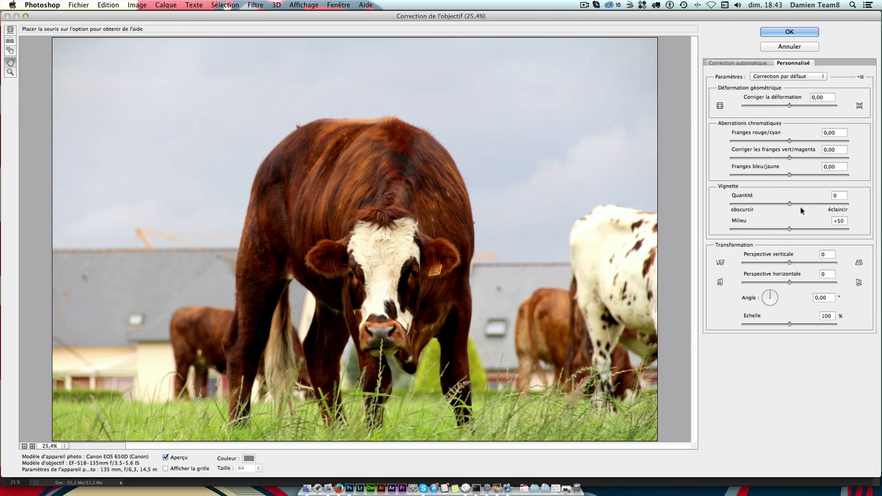
drag(789, 204, 768, 205)
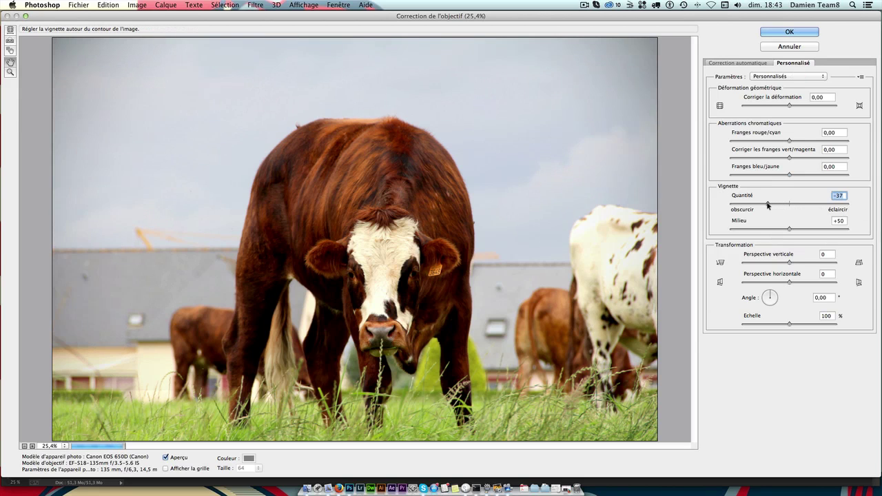
drag(767, 206, 738, 206)
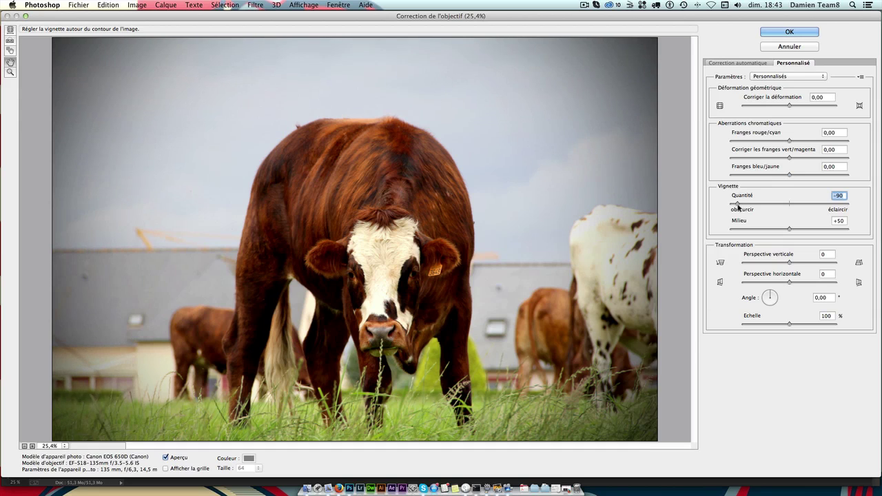
- Set the vignette midpoint to +55 and apply the lens correction
mouse_move(786, 230)
mouse_down()
mouse_move(732, 230)
mouse_move(834, 233)
mouse_up()
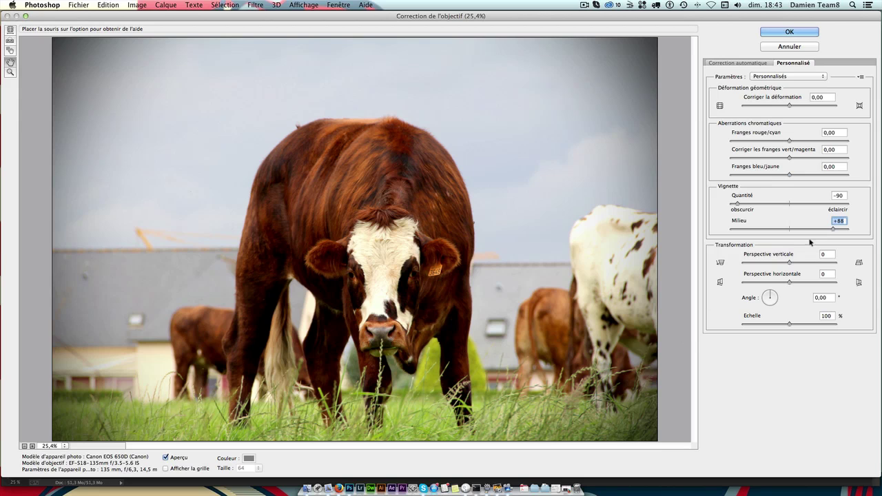
mouse_move(832, 230)
mouse_down()
mouse_move(791, 232)
mouse_move(825, 230)
mouse_up()
drag(824, 229, 795, 232)
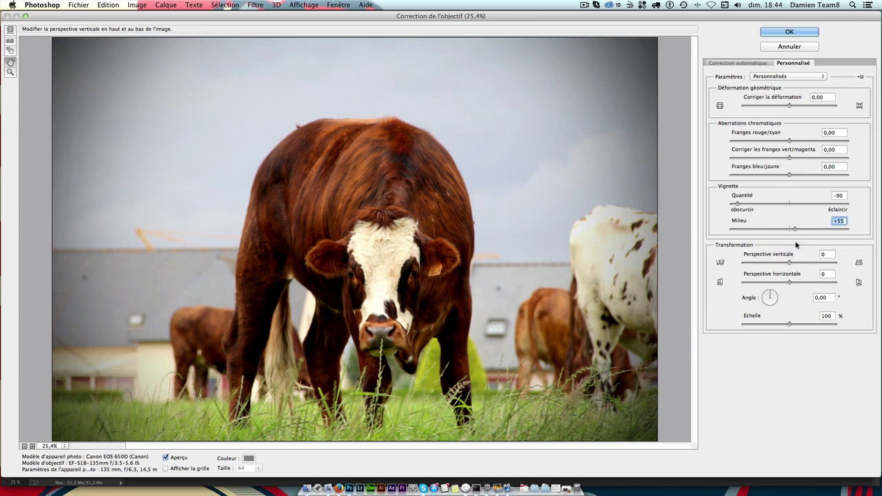
click(723, 112)
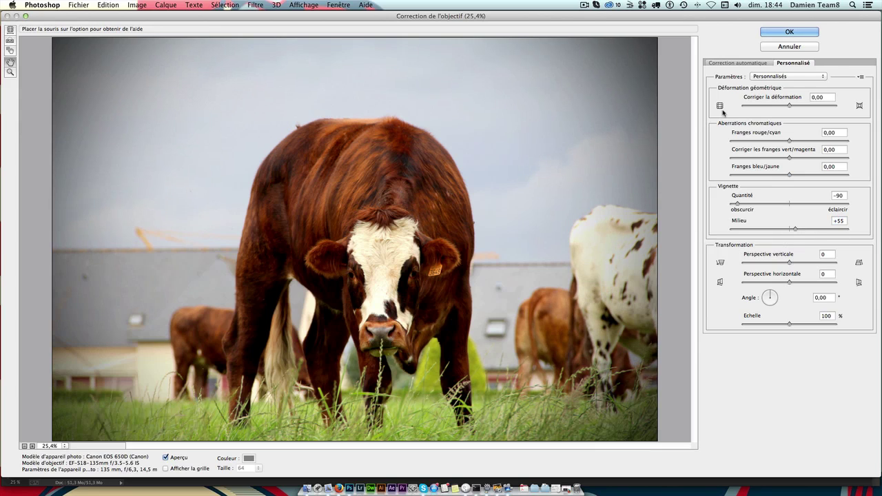
click(790, 32)
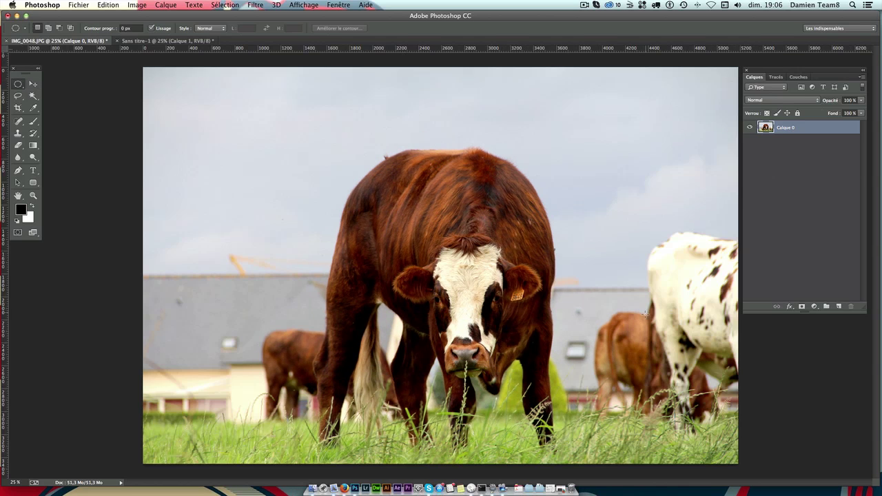
- Toggle the vignette off and on to compare the photo with and without it
key(super+z)
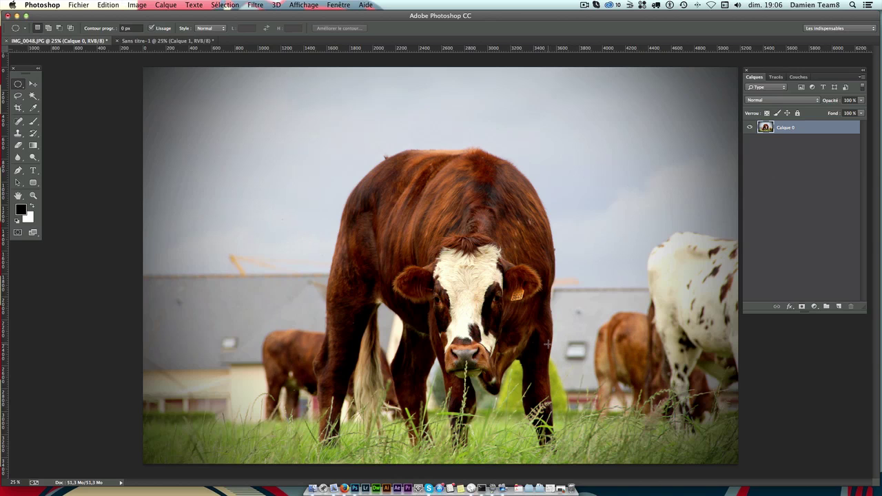
key(super+z)
key(super+z)
key(super+z)
key(super+z)
key(super+z)
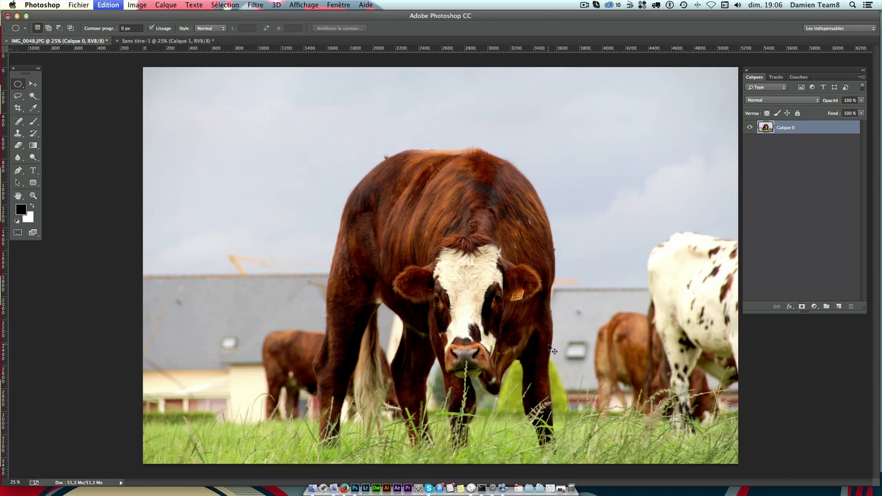
key(super+z)
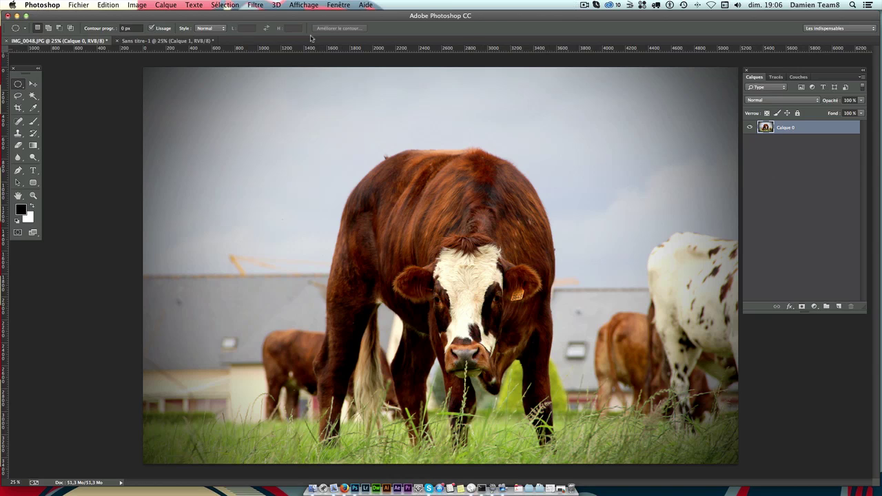
- Copy the whole Sans titre-1 canvas and paste it into IMG_0048 as Calque 1
click(138, 42)
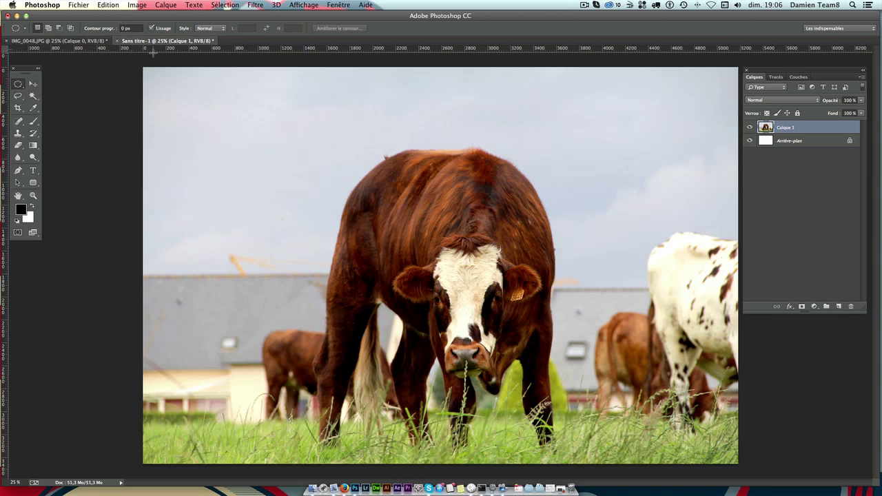
key(super+a)
key(super+c)
click(101, 42)
click(32, 83)
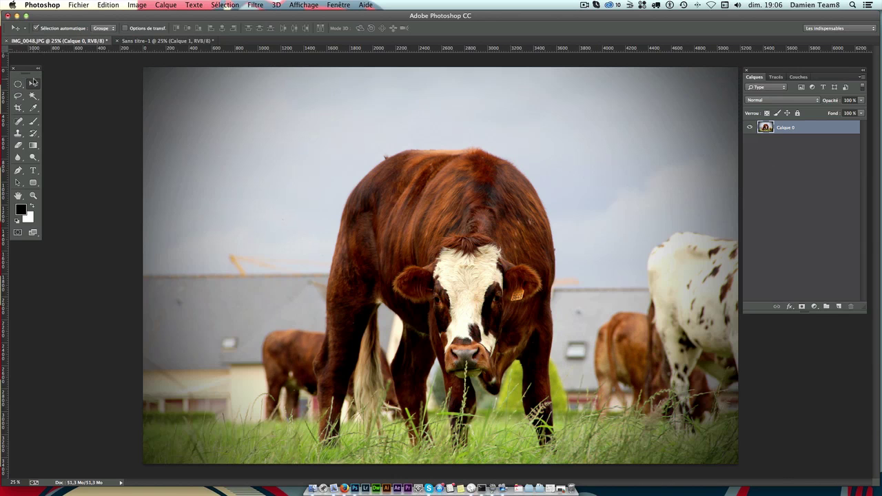
key(super+v)
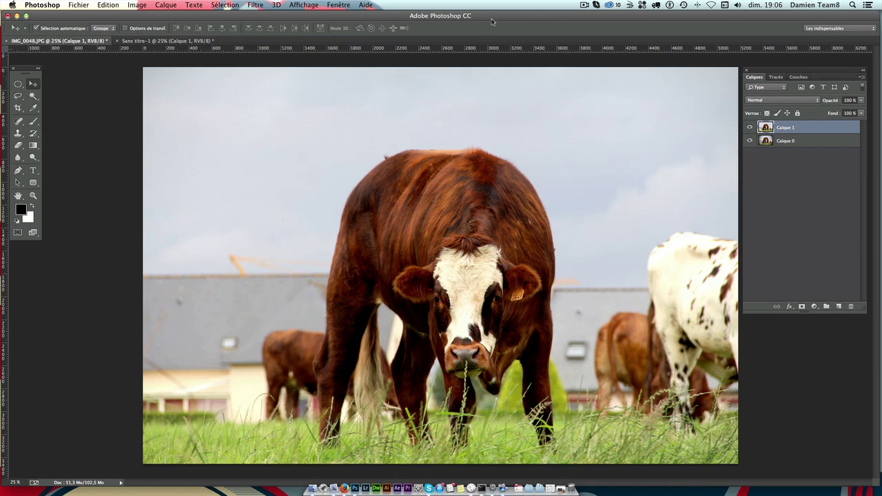
click(166, 4)
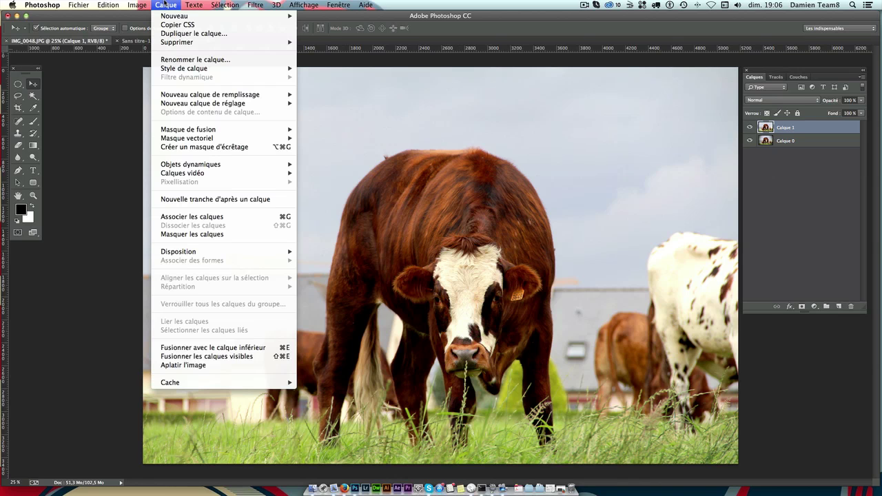
mouse_move(210, 94)
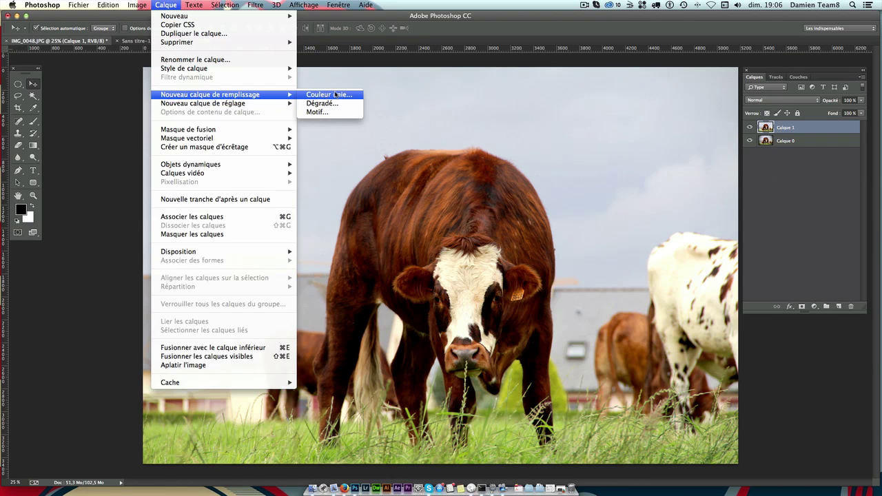
- Add a radial, reversed gradient fill layer, Fond en dégradé 1, at 186% scale
click(334, 104)
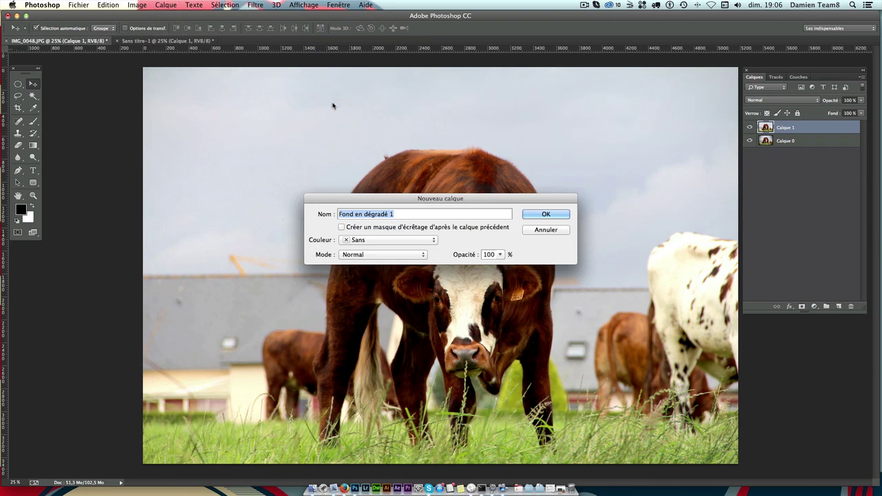
click(544, 215)
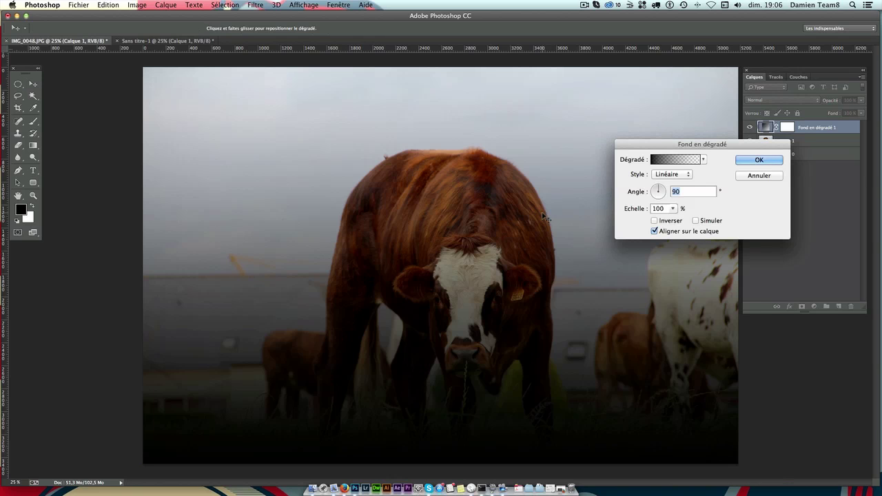
click(685, 177)
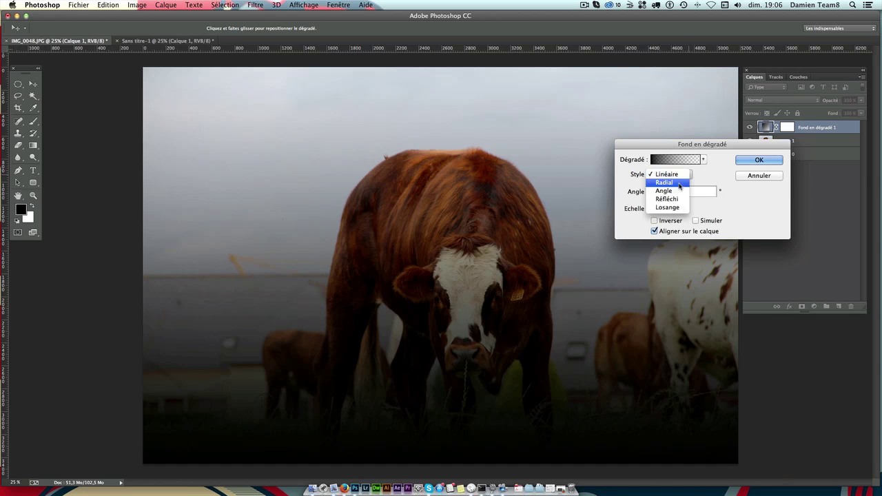
click(678, 184)
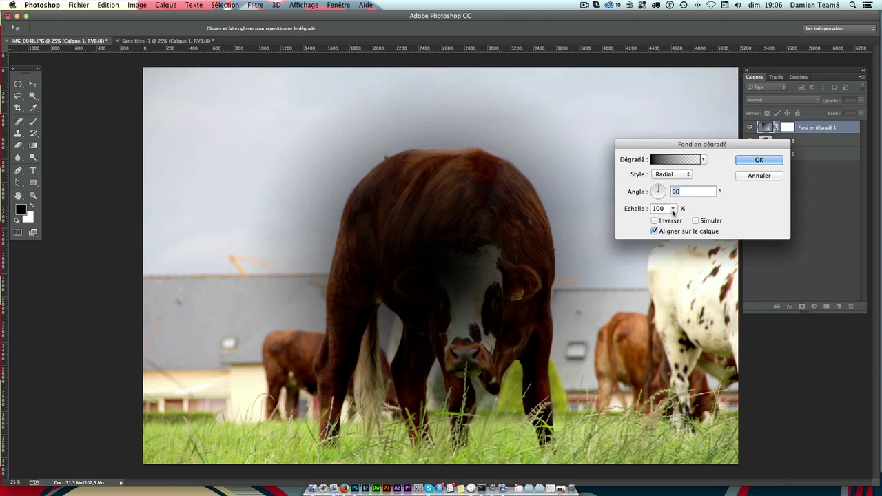
click(654, 220)
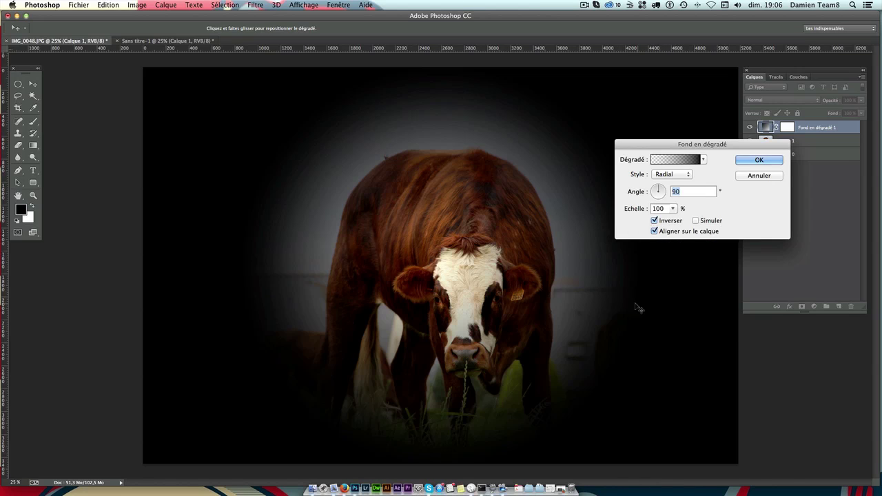
click(672, 209)
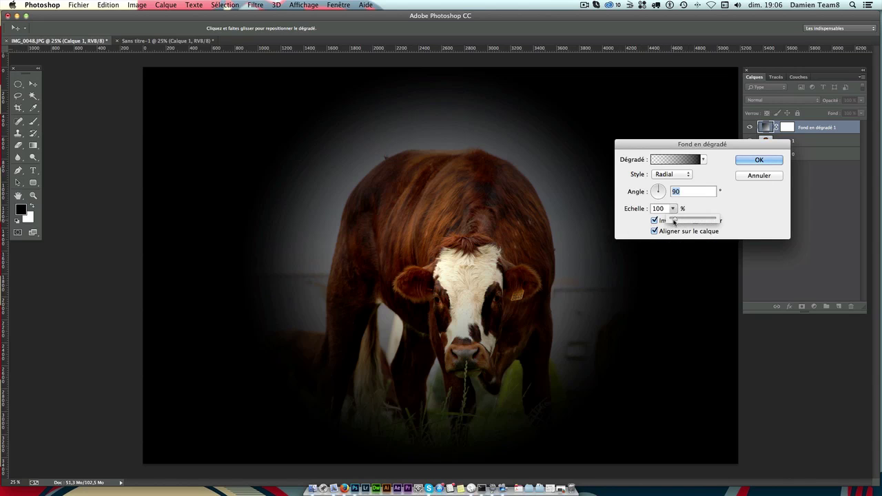
drag(673, 221, 679, 221)
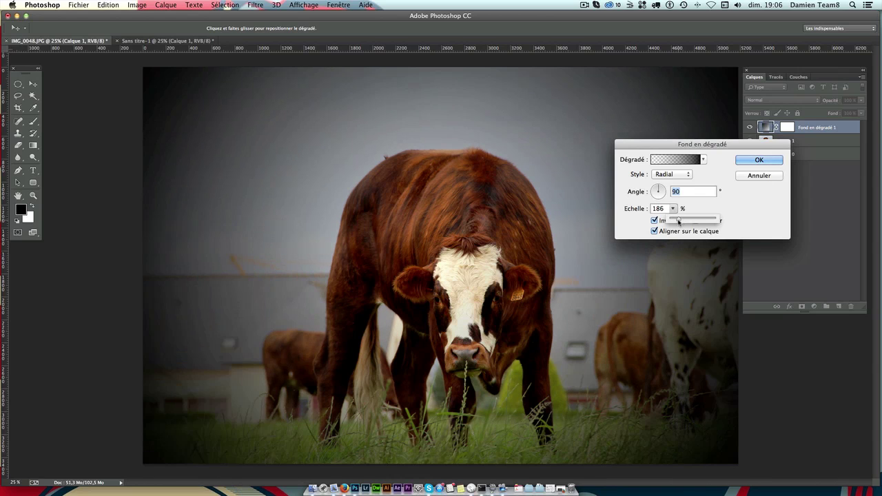
click(759, 161)
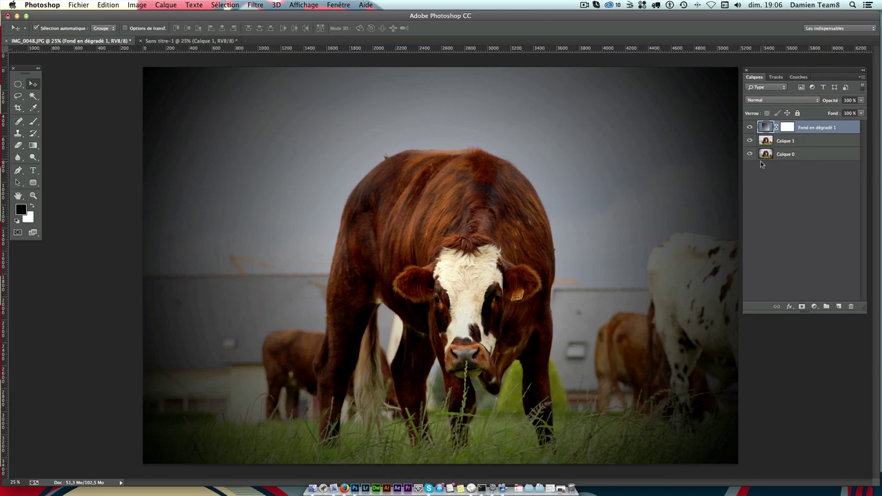
- Target the gradient layer's mask and set up a soft 3500 px black brush
click(784, 130)
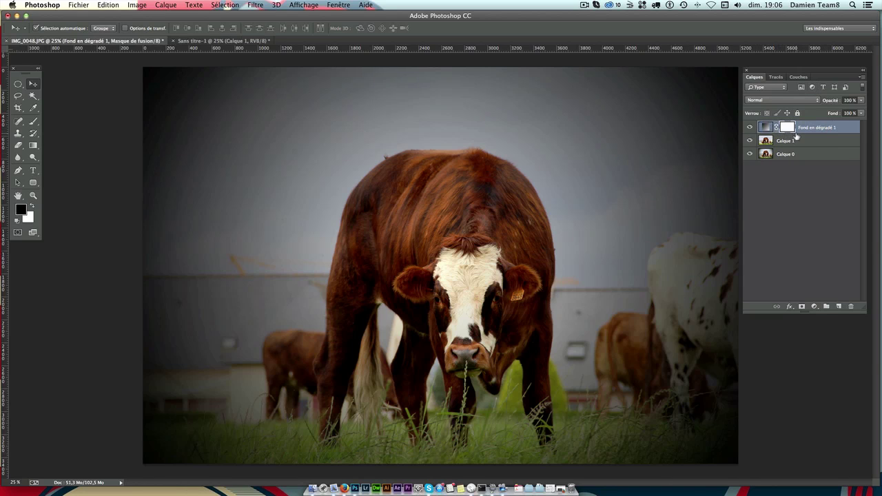
click(768, 129)
click(34, 122)
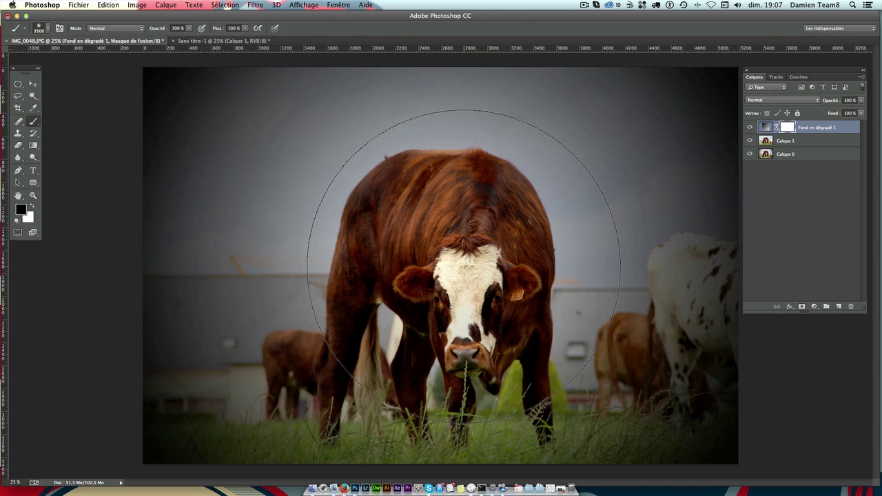
click(40, 29)
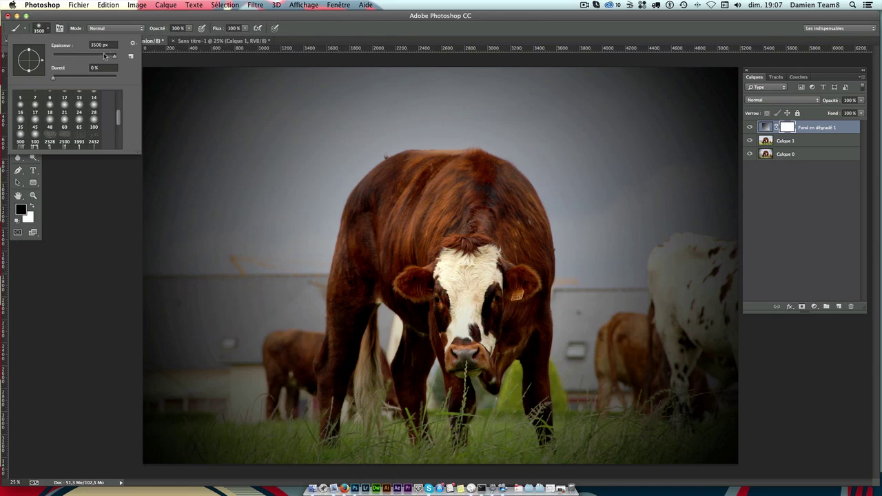
click(260, 20)
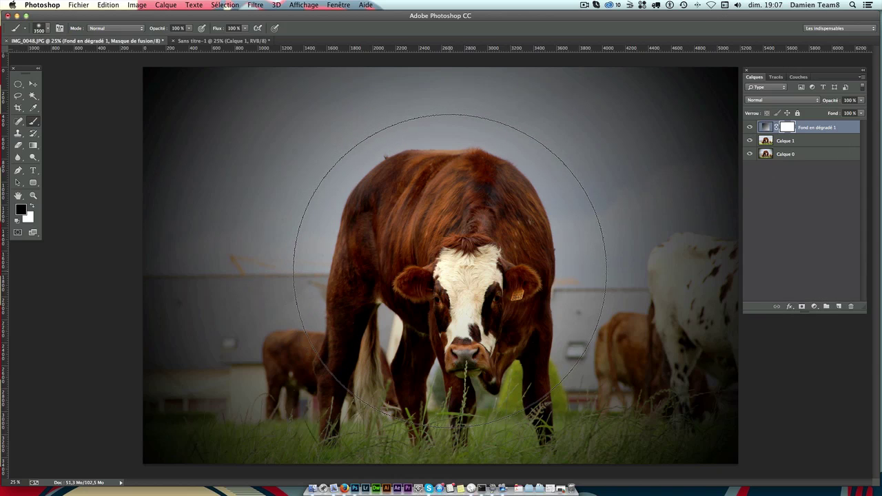
- Paint black into the mask around the cow so the centre stays unshaded
click(450, 268)
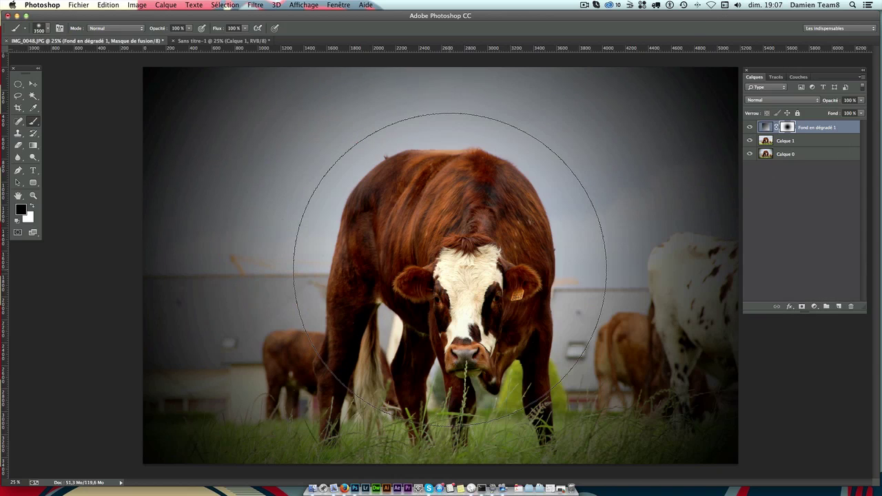
click(450, 269)
click(450, 269)
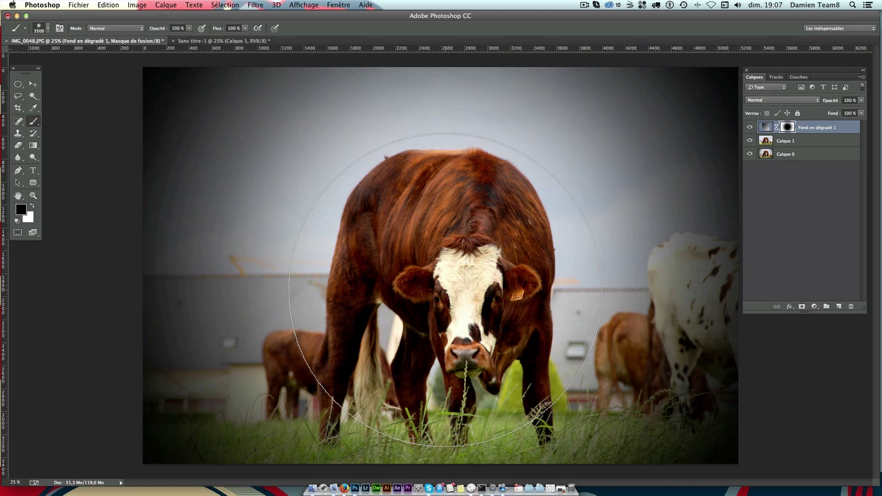
click(437, 242)
click(437, 241)
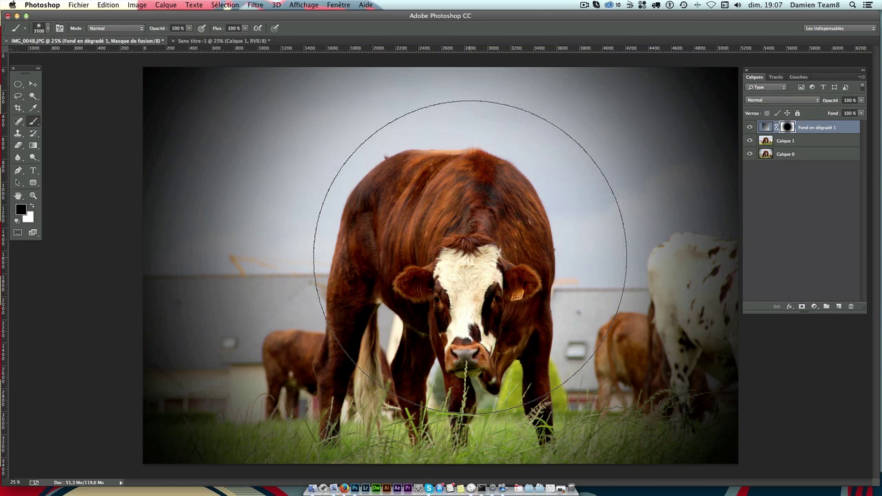
click(470, 255)
click(441, 333)
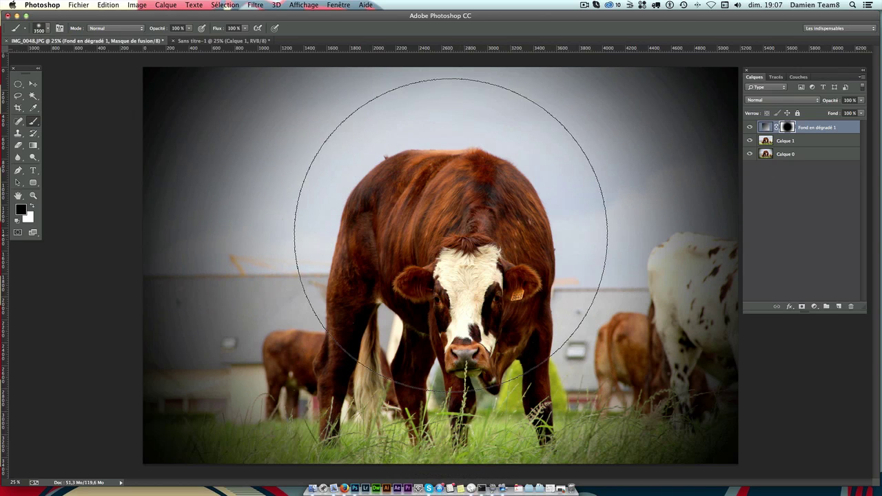
click(432, 289)
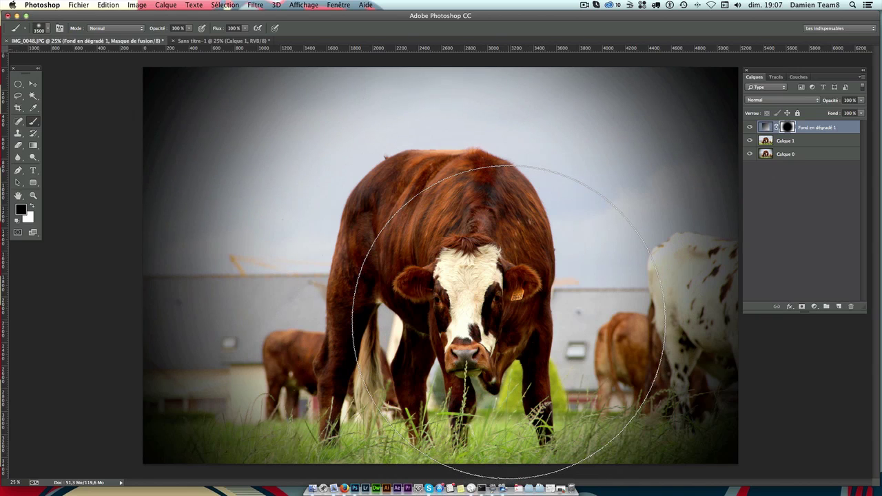
- Add a Colour Overlay effect to Fond en dégradé 1, first sampling greens from the photo
double_click(846, 129)
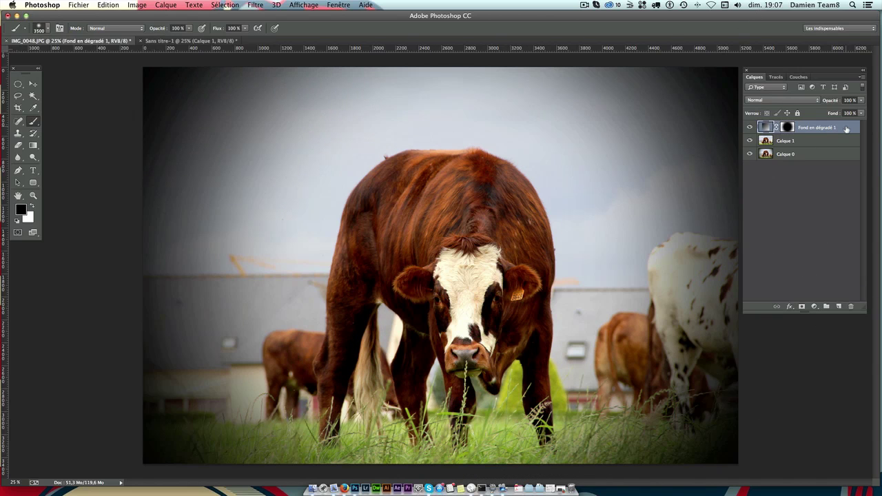
drag(689, 161, 733, 236)
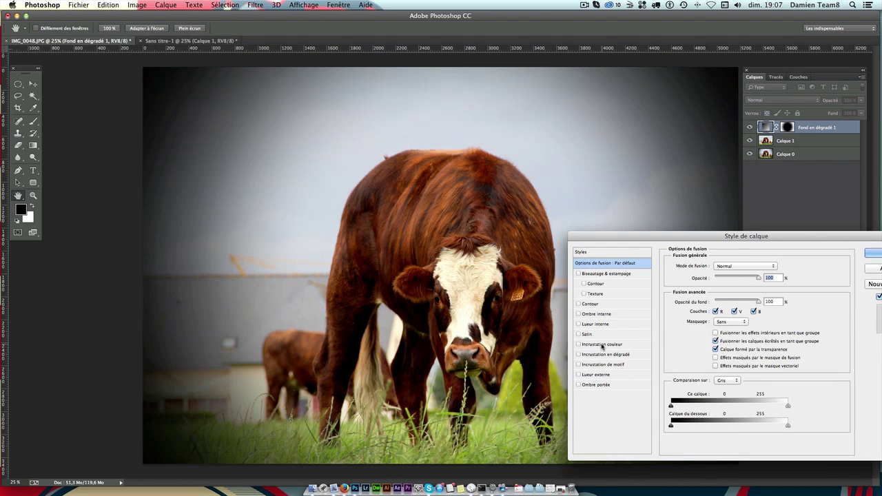
click(602, 345)
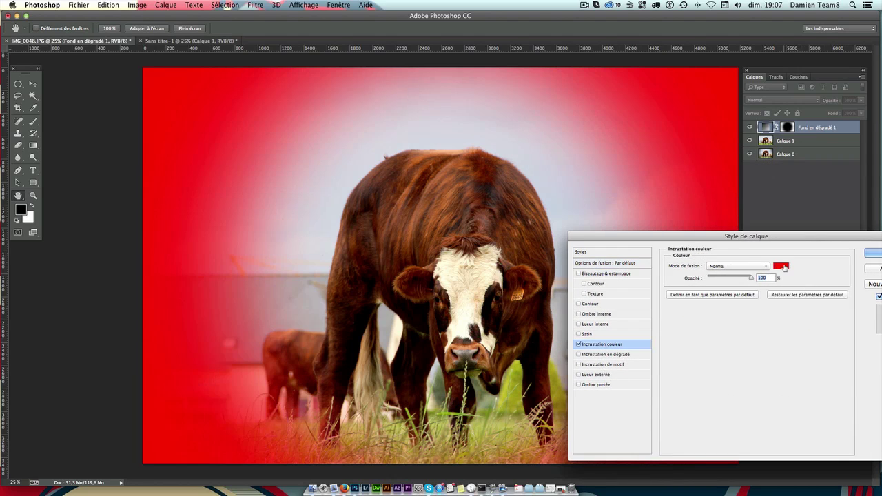
click(782, 266)
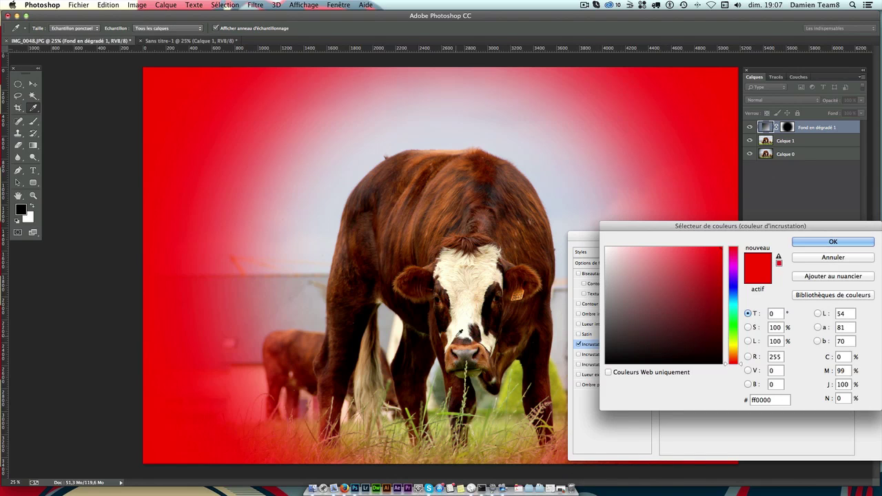
click(409, 453)
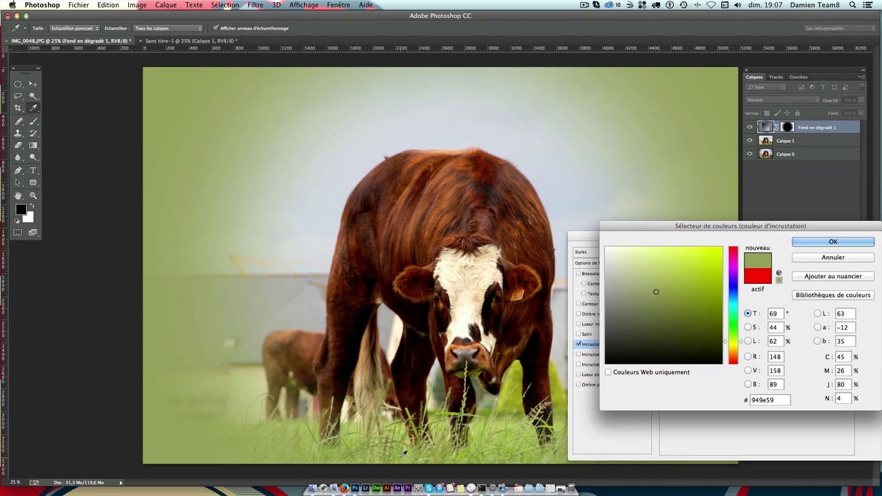
click(444, 460)
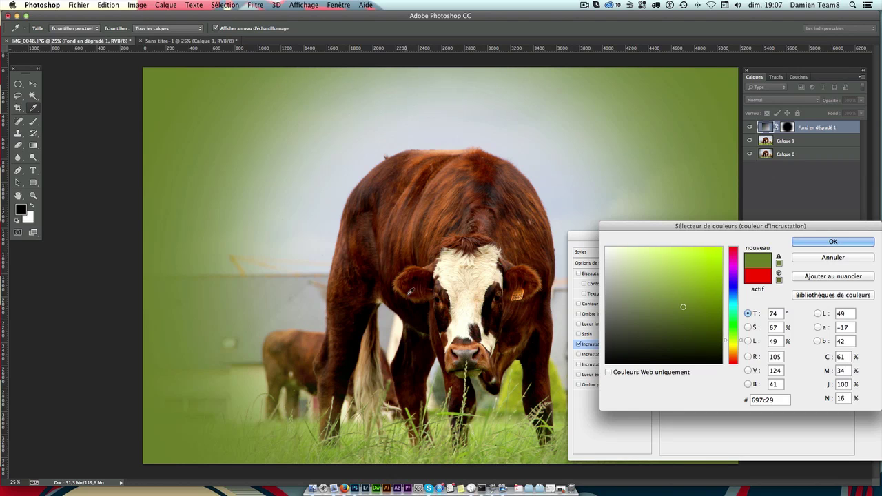
- Sample the cow's brown coat, settle on #7c3507 and apply the colour overlay
click(408, 303)
click(381, 282)
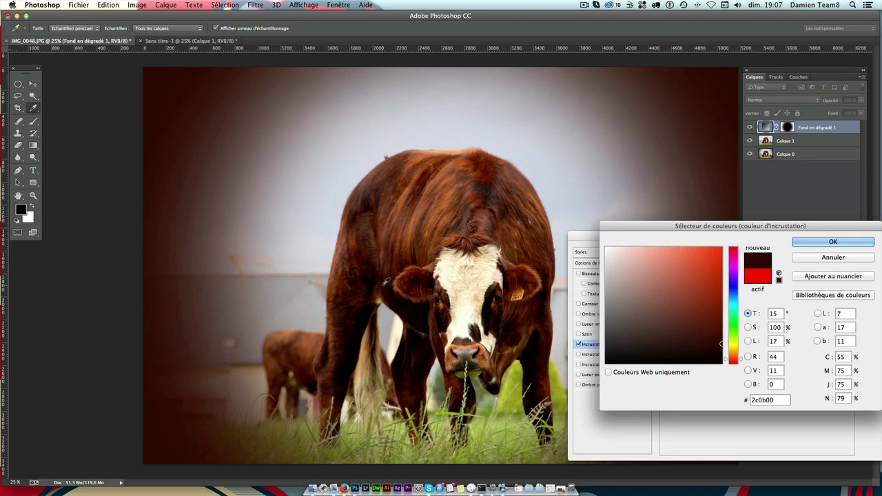
click(401, 265)
click(406, 257)
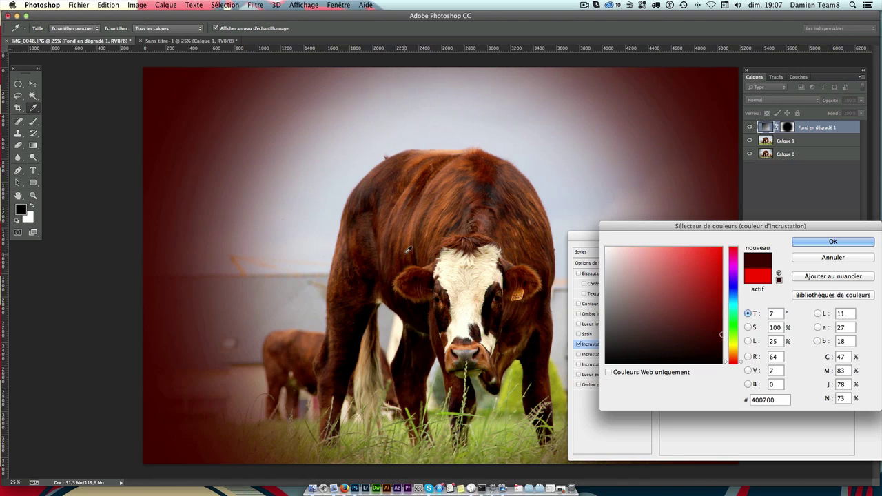
click(410, 238)
click(410, 242)
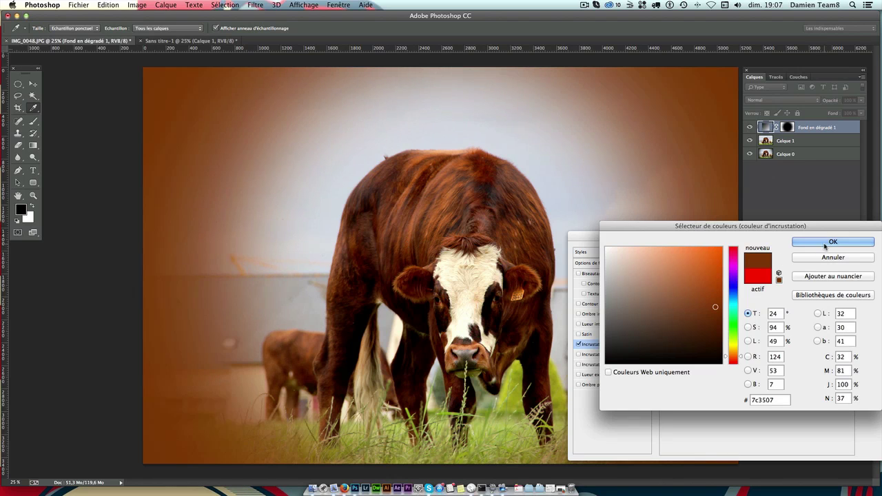
click(826, 242)
click(879, 254)
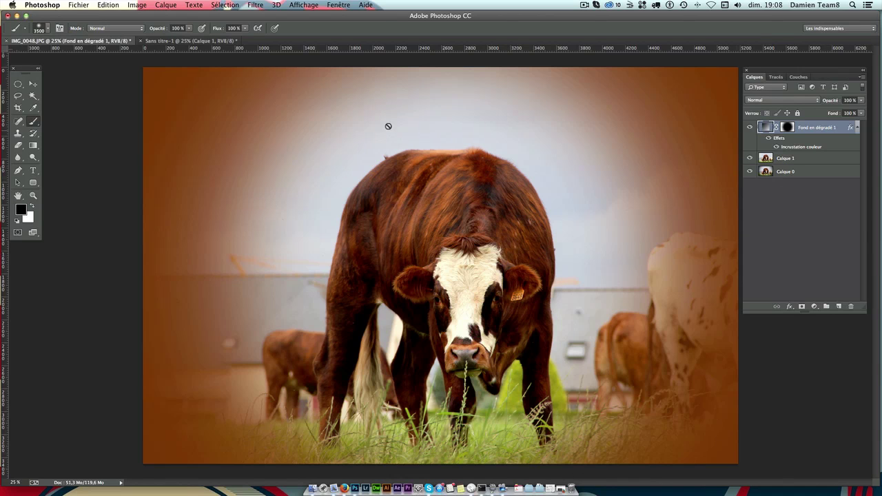
- Toggle the vignette and Calque 1 layers' visibility to compare, leaving Calque 1 hidden
click(749, 128)
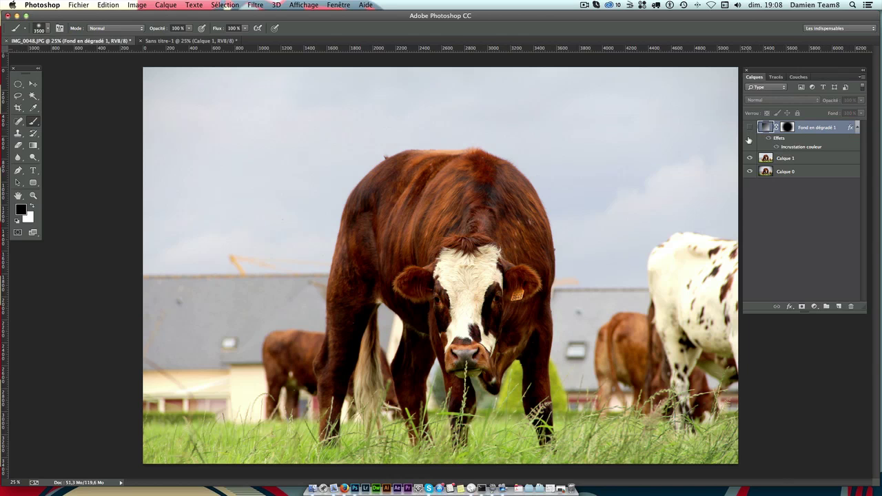
click(750, 128)
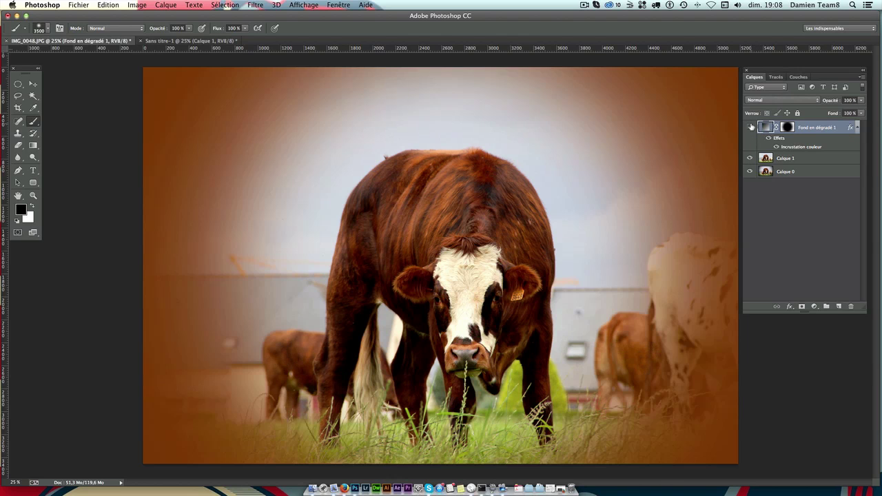
click(779, 158)
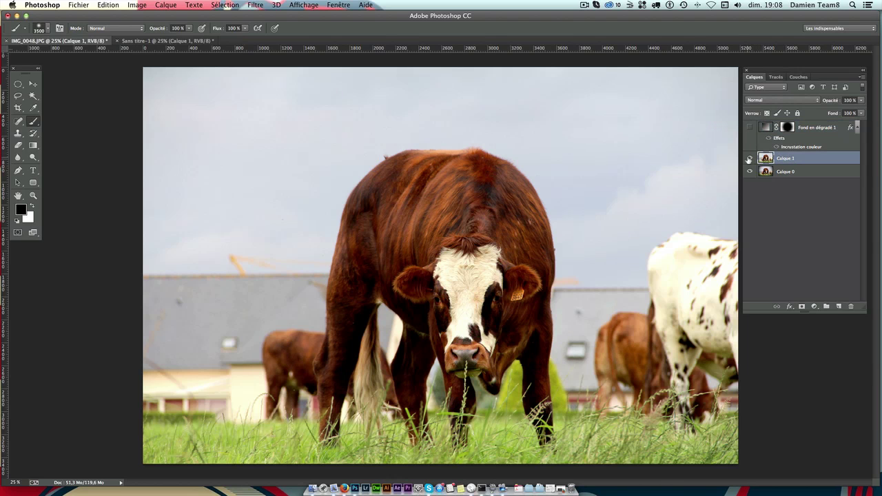
click(750, 159)
click(750, 159)
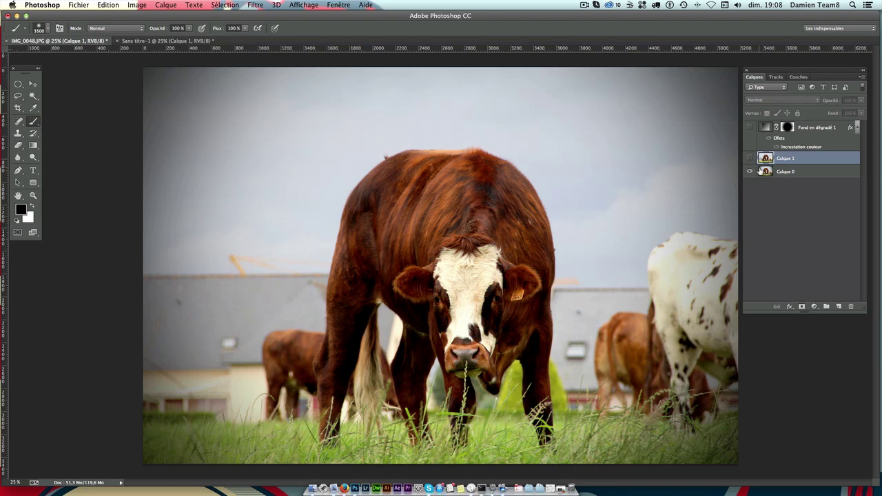
- Duplicate Calque 0 as Calque 2 and move it to the top of the layer stack
click(799, 175)
key(ctrl+j)
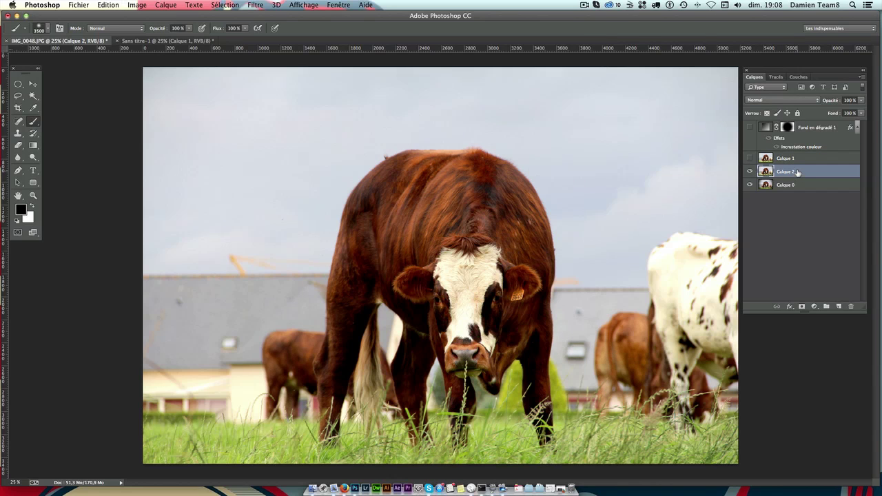
click(749, 128)
drag(792, 172, 799, 128)
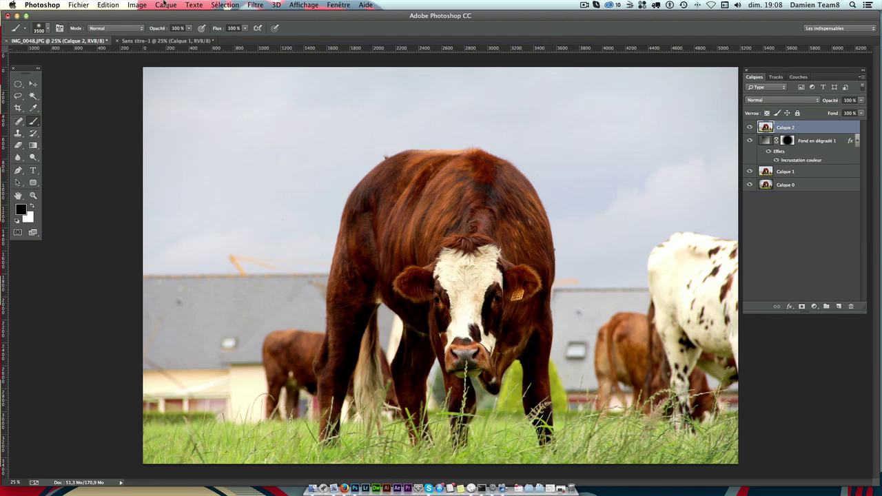
click(108, 5)
mouse_move(137, 5)
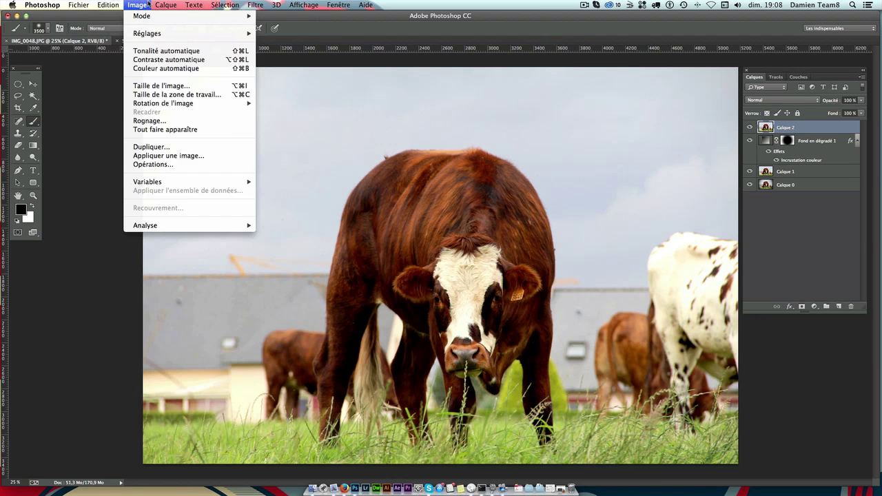
- Convert the image to Grayscale, merging the layers and discarding colour
mouse_move(159, 16)
click(300, 31)
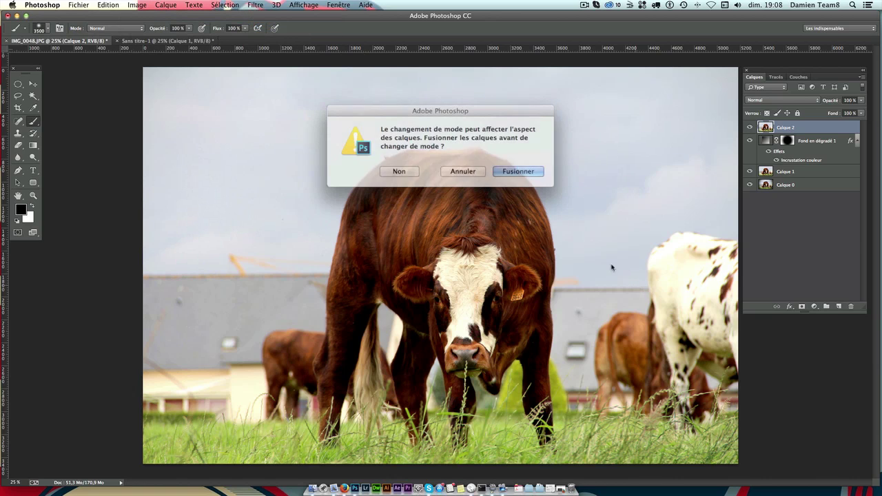
click(510, 171)
click(501, 189)
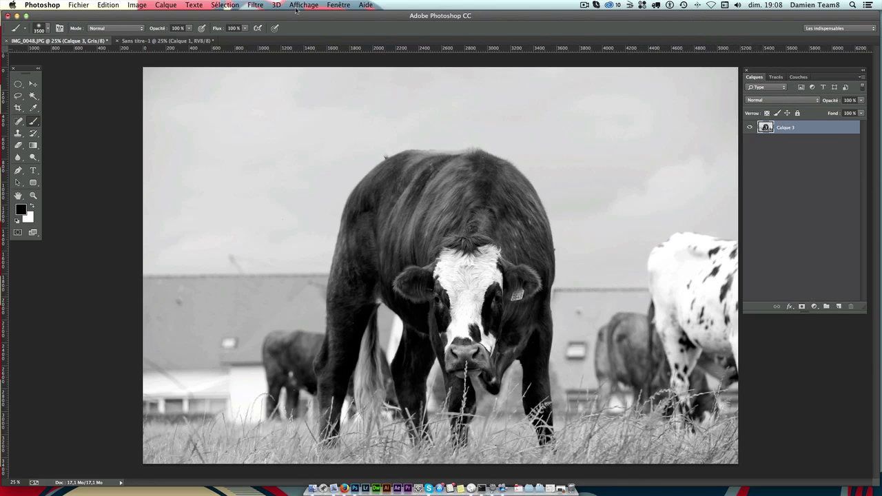
- Apply Levels with input values 9, 1.23 and 247
key(ctrl+l)
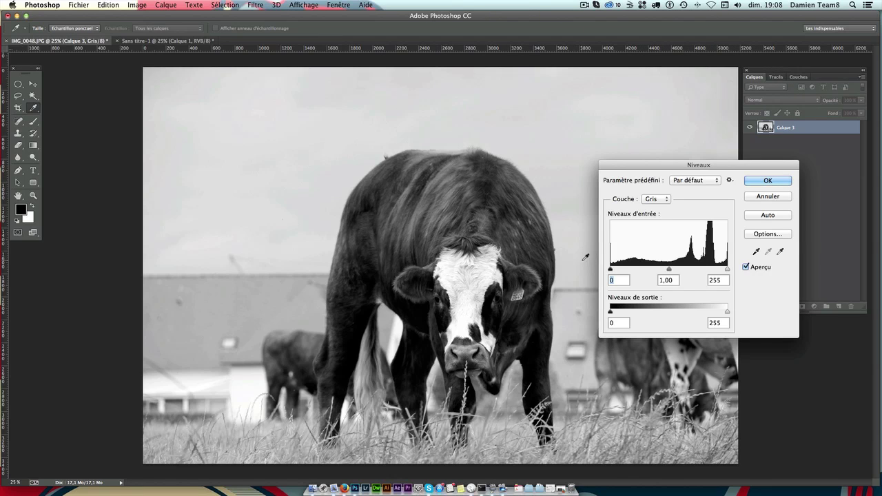
drag(610, 270, 614, 269)
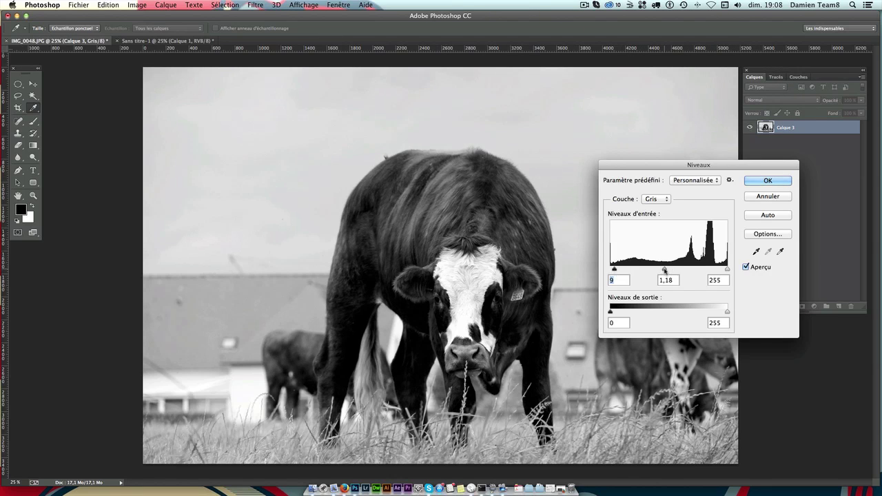
drag(668, 269, 662, 270)
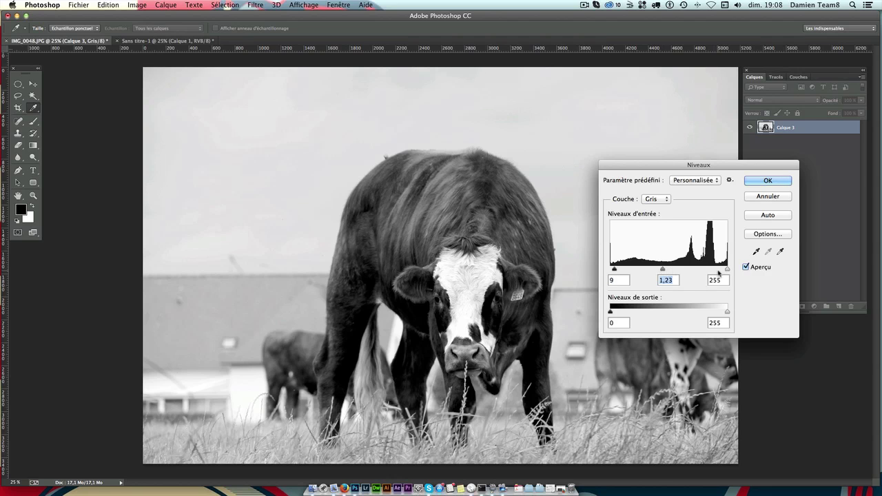
drag(727, 270, 723, 269)
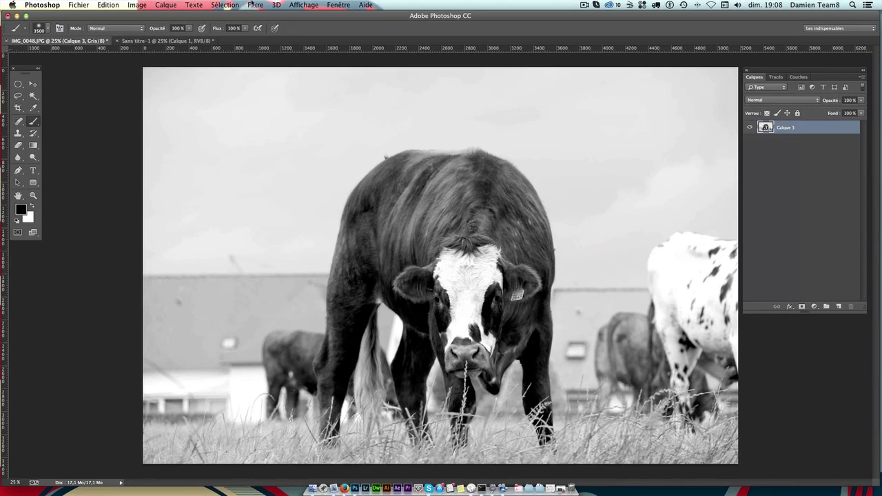
- Apply a Lens Correction custom vignette of amount -100 and midpoint +56 to the grayscale photo
click(254, 4)
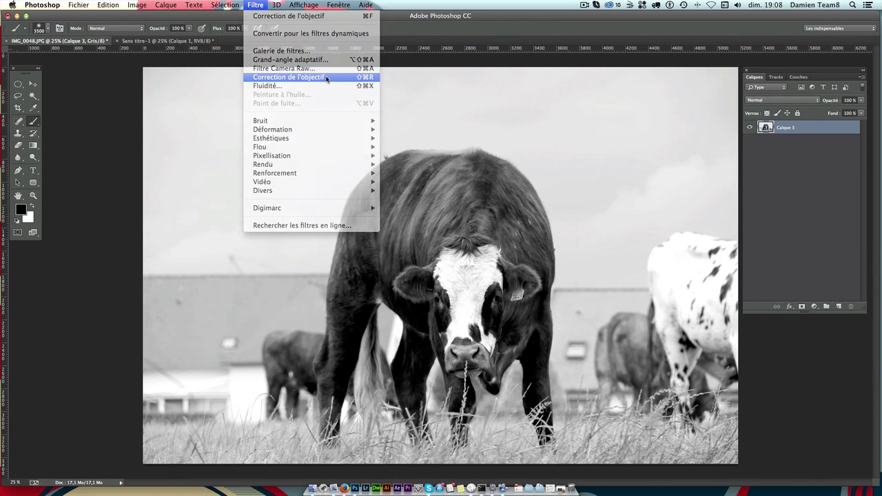
click(330, 79)
click(792, 62)
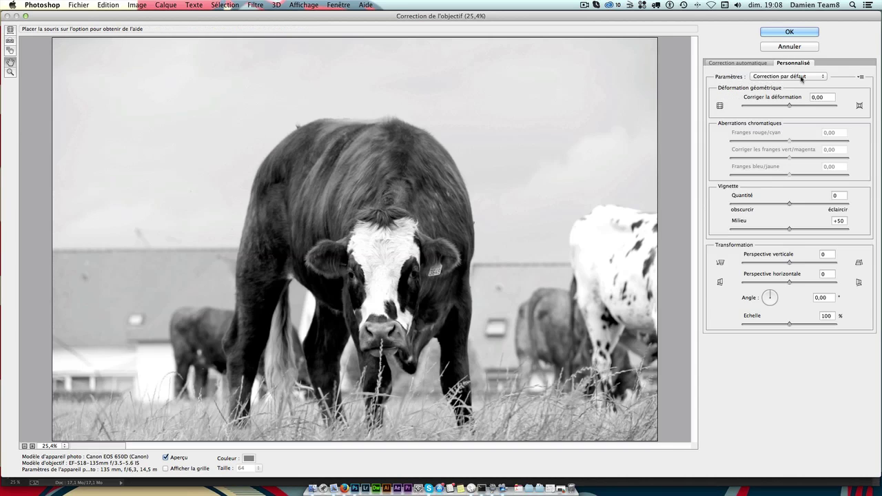
drag(790, 203, 732, 205)
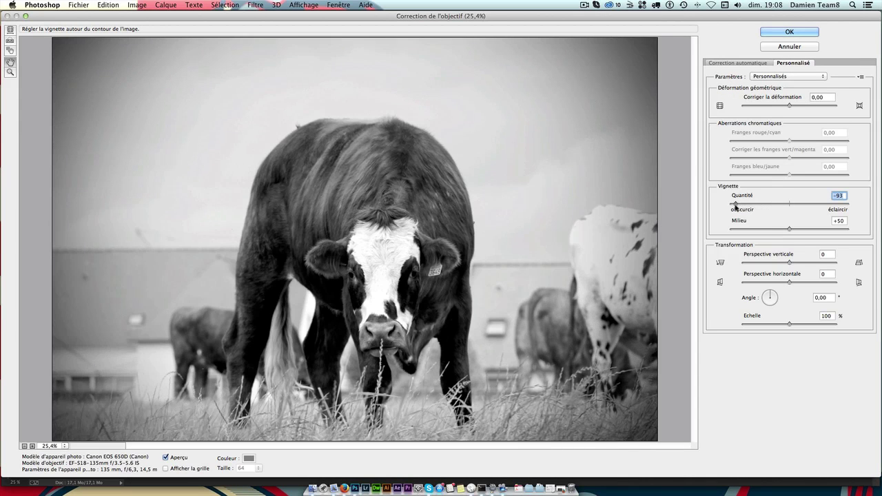
mouse_move(790, 229)
mouse_down()
mouse_move(755, 232)
mouse_move(820, 232)
mouse_move(785, 234)
mouse_up()
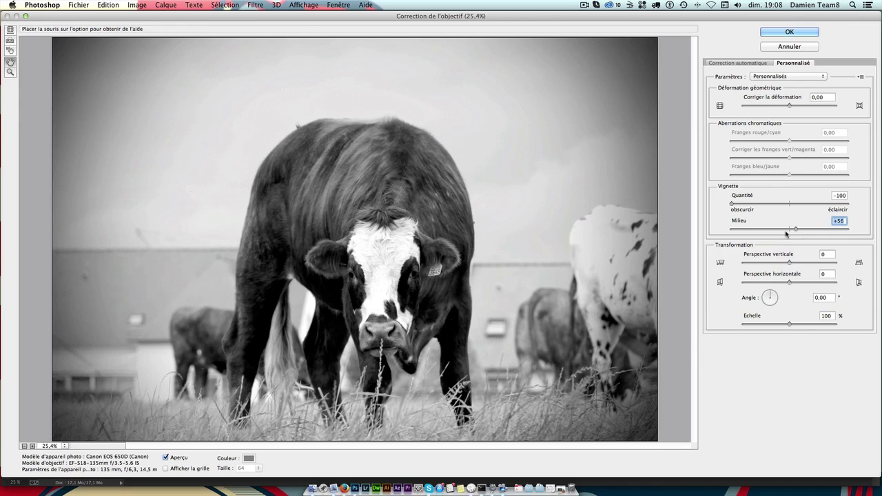
click(790, 32)
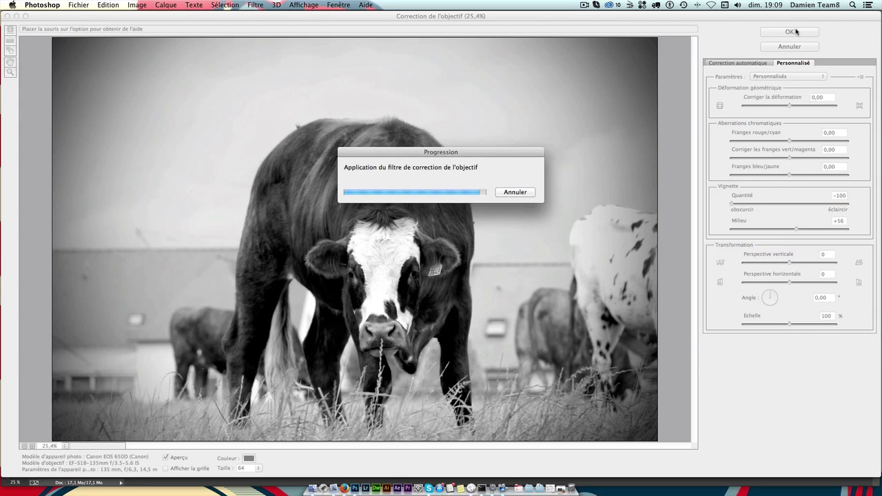